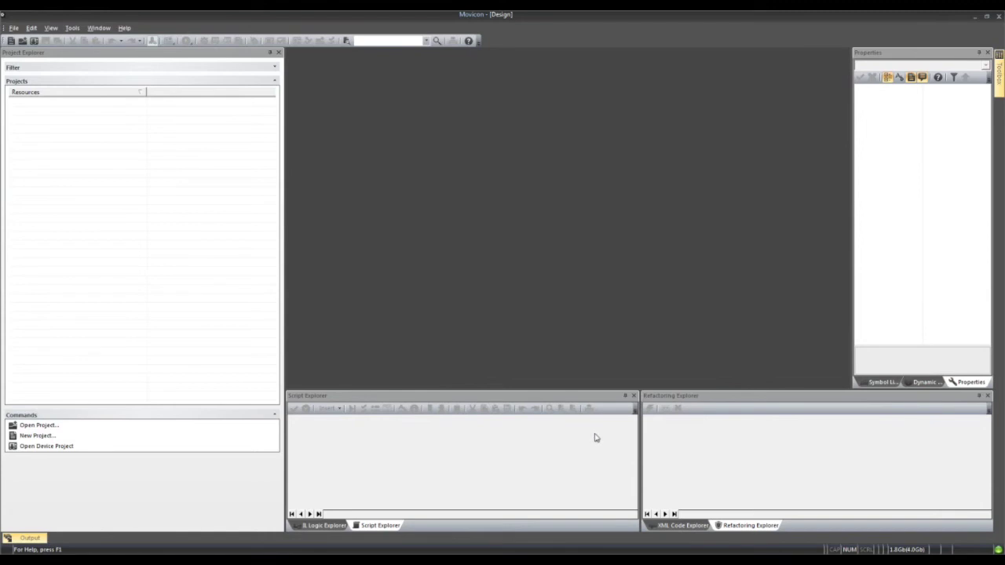
Auto-hide the Script Explorer and Refactoring Explorer panels as tabs along the bottom edge.
left_click(626, 397)
left_click(978, 396)
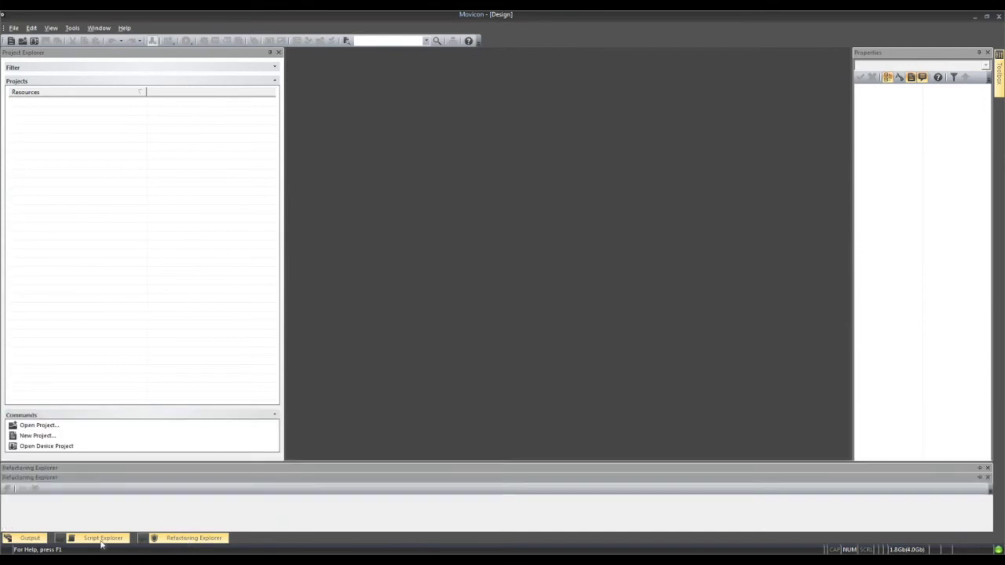
mouse_move(99, 540)
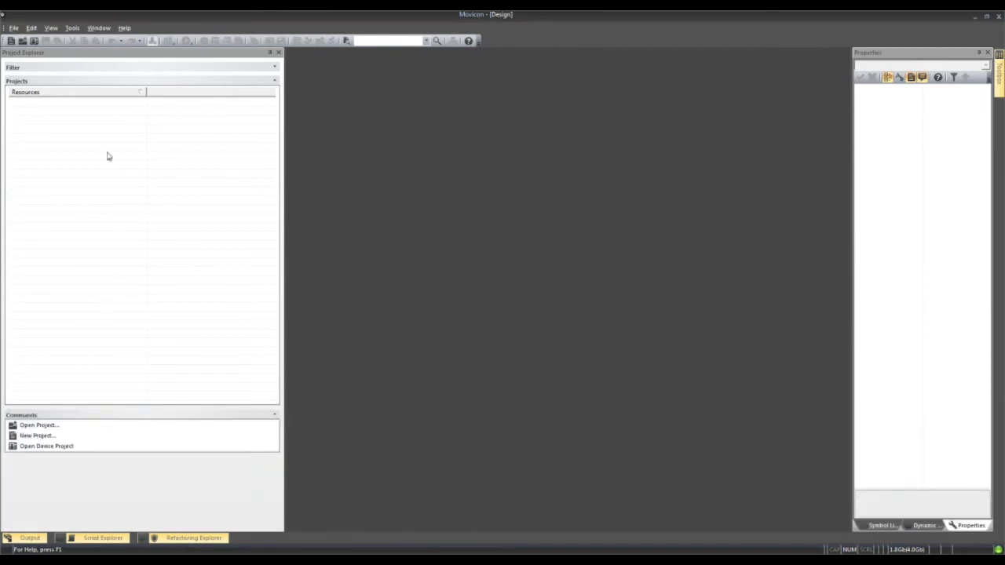
Expand the View menu to show every item, then move on to the Tools menu.
left_click(49, 29)
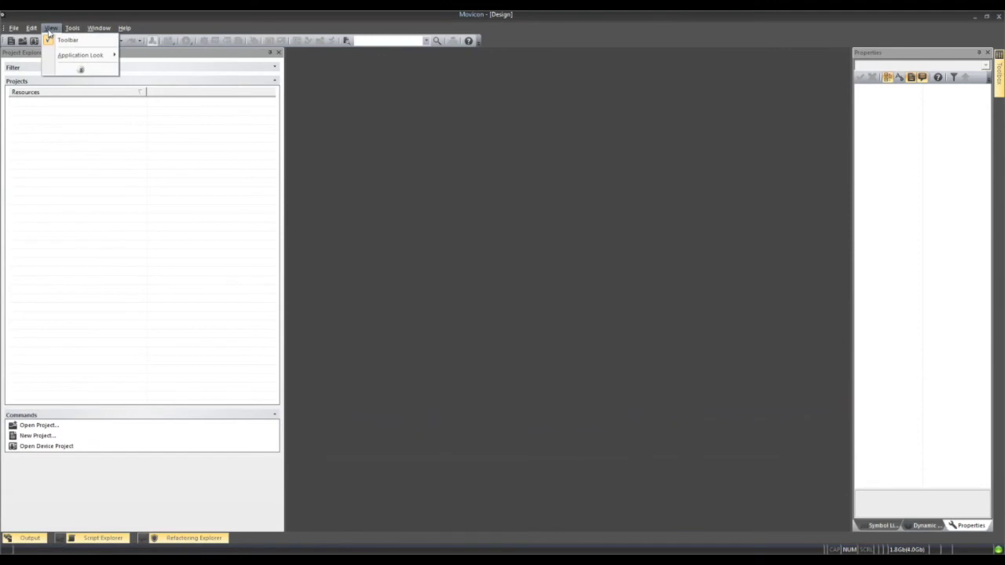
left_click(82, 69)
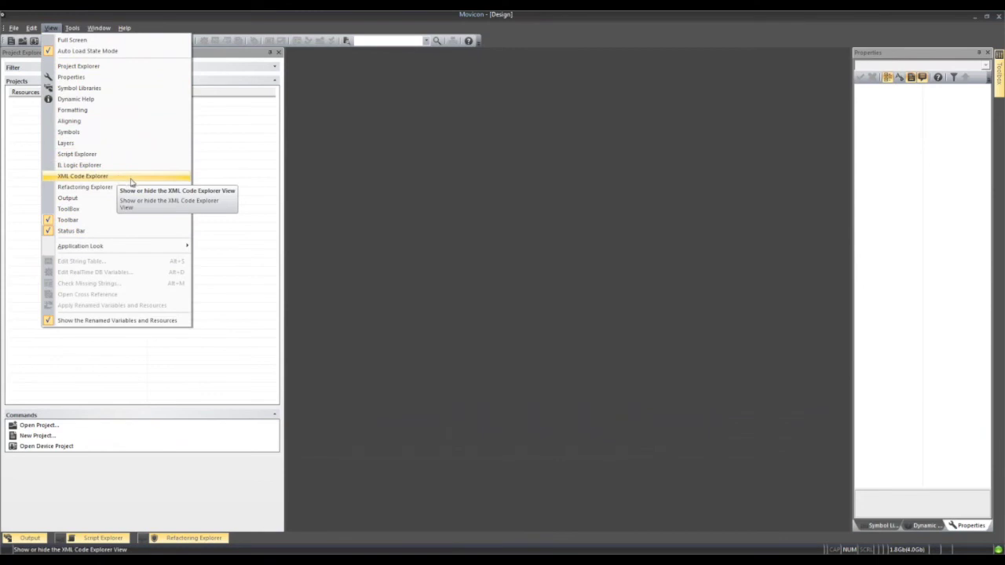
mouse_move(76, 33)
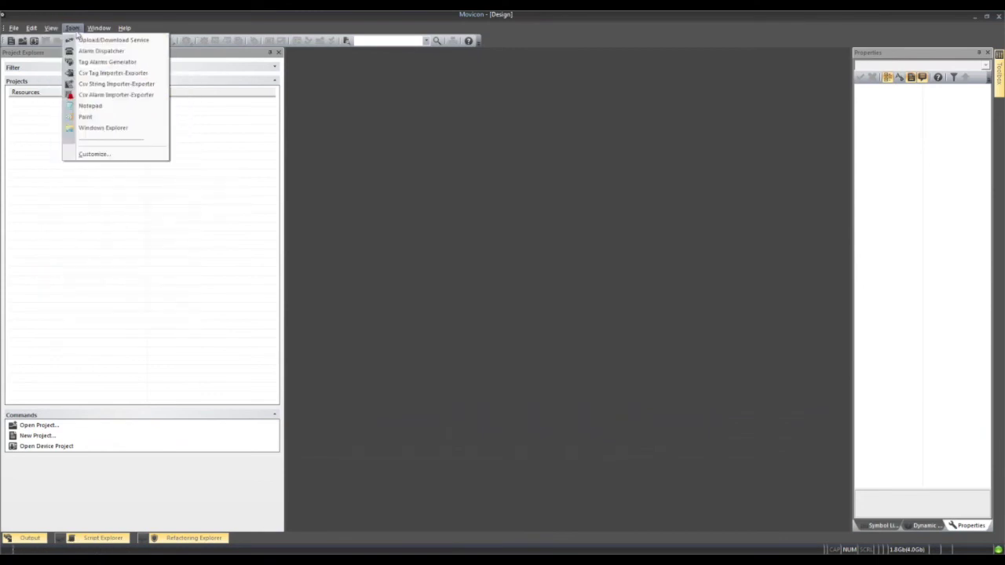
Untick 'Menus show recently used commands first' in Customize > Options, then confirm View opens in full.
left_click(98, 155)
left_click(537, 221)
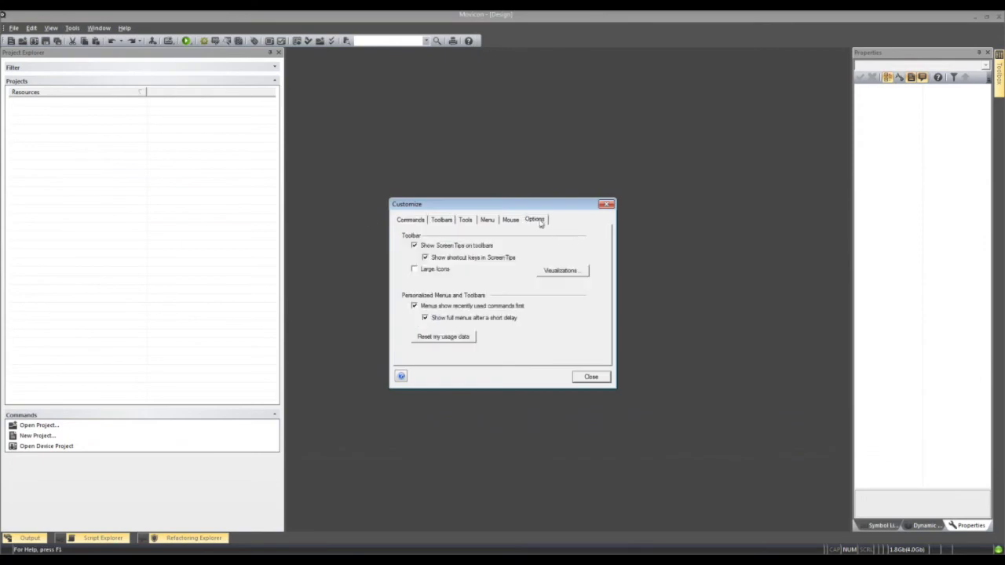
left_click(414, 307)
left_click(591, 378)
left_click(52, 30)
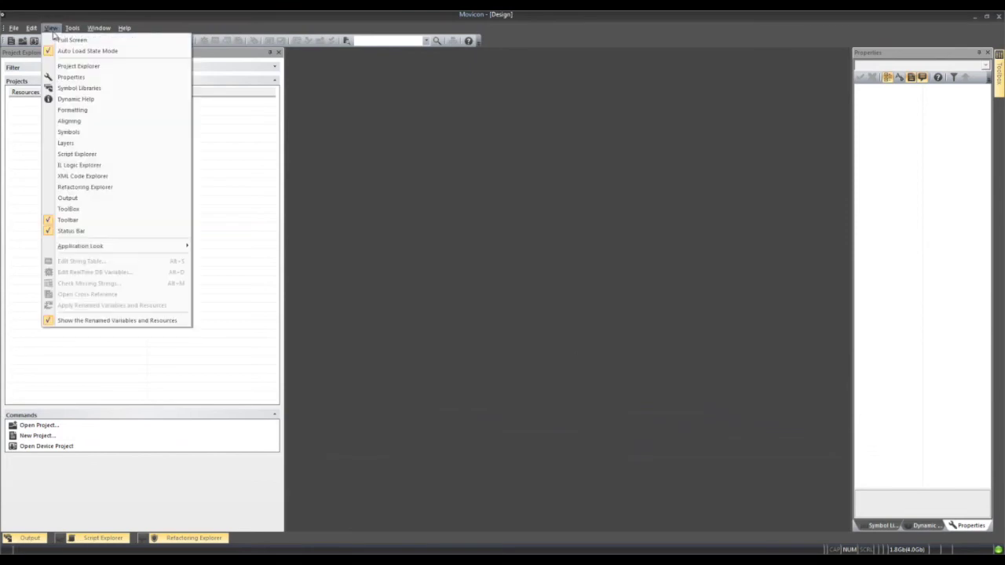
mouse_move(105, 29)
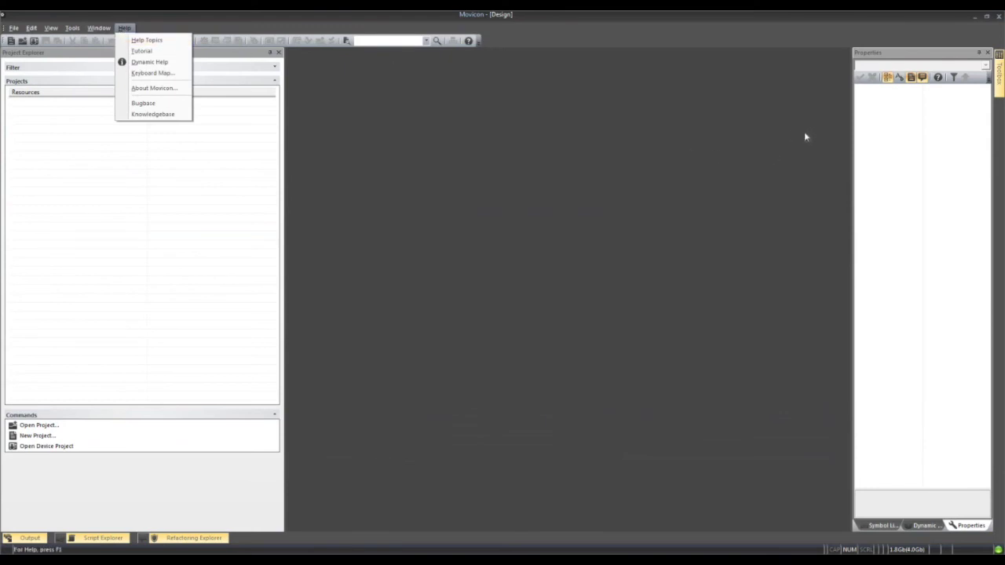
Pin the Toolbox open and expand its Round Buttons, Switches and Sliders-Gauges-Meters groups.
left_click(1002, 88)
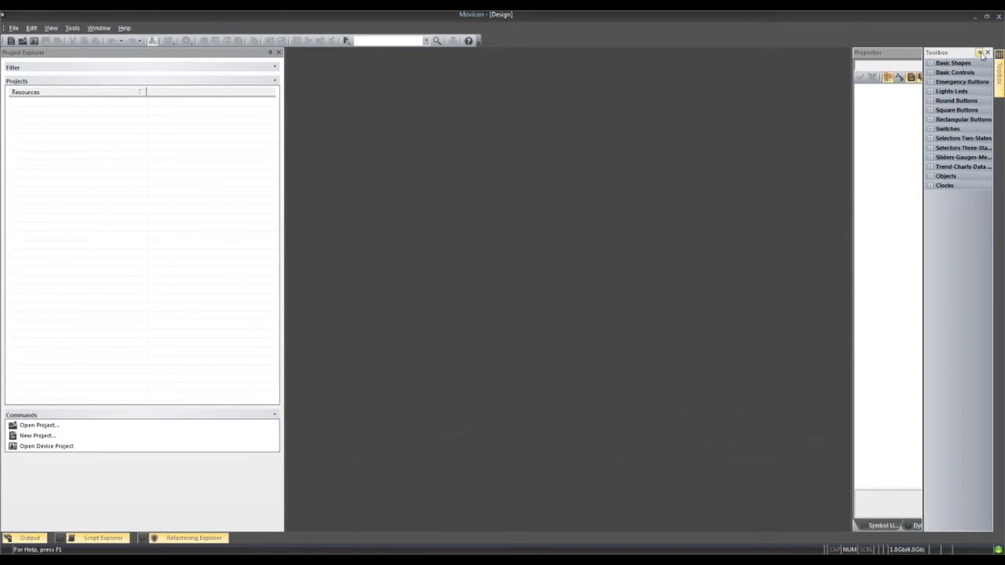
left_click(981, 53)
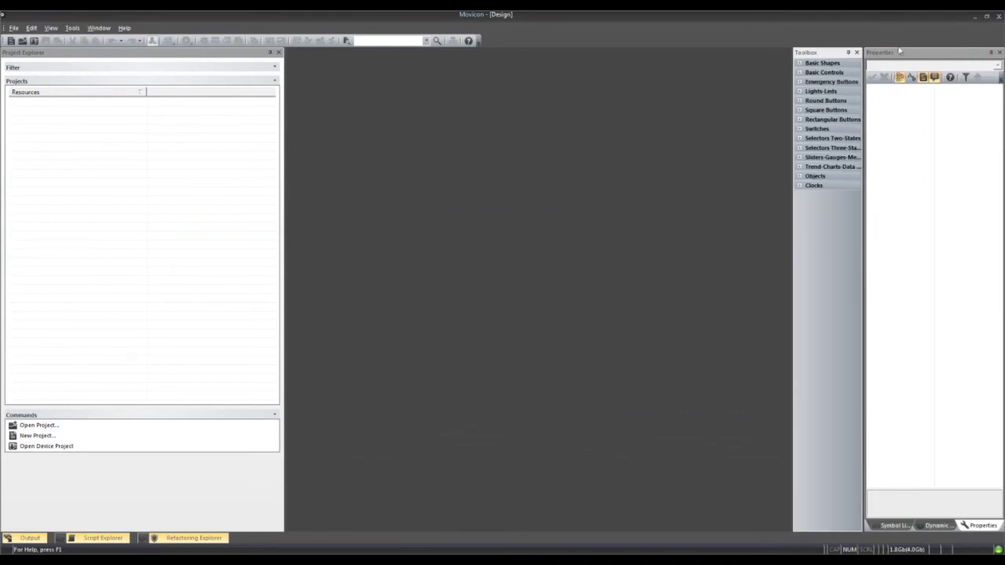
left_click(801, 101)
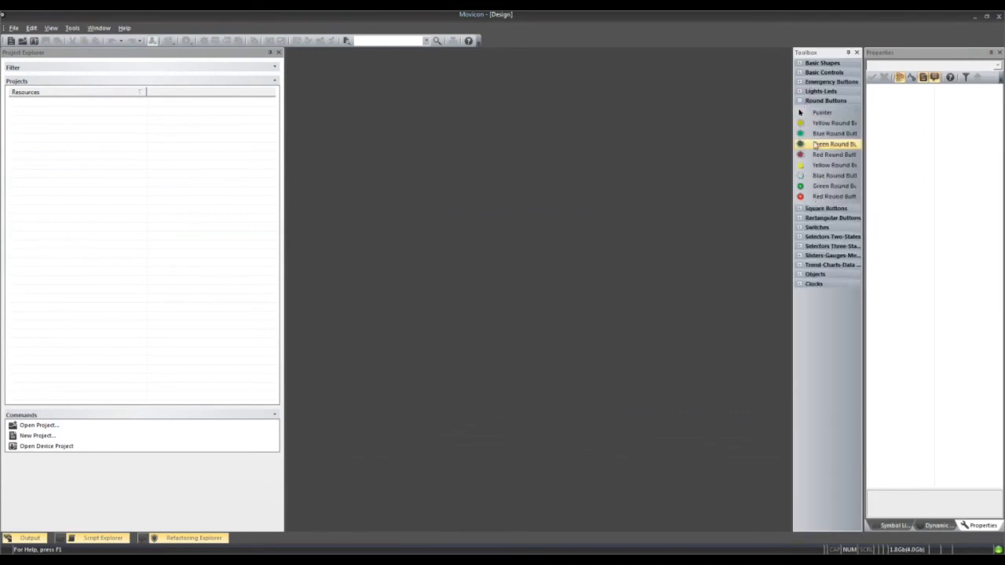
left_click(800, 227)
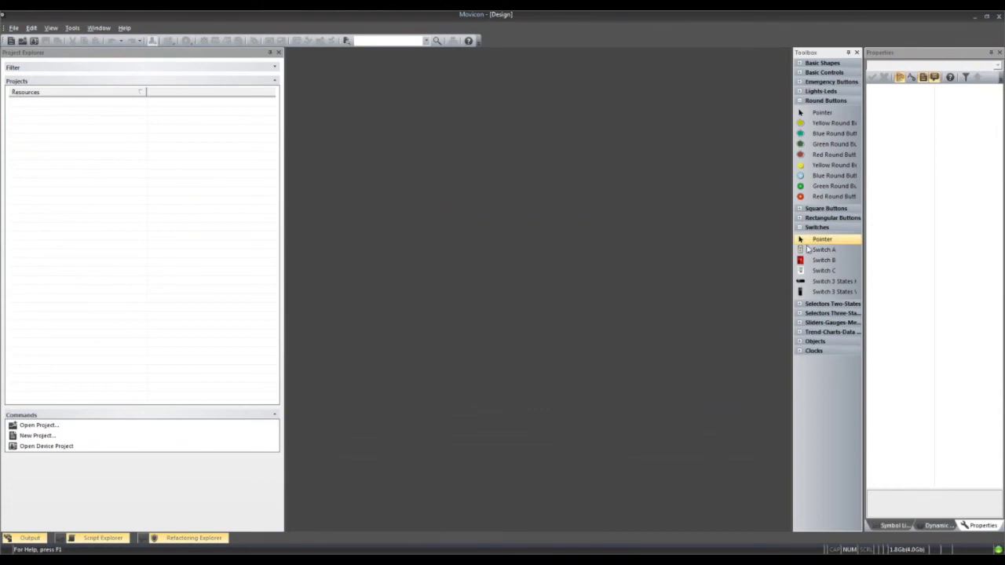
left_click(799, 323)
Browse the Symbol Libraries' Industrial folder, viewing its Chemical, Finishing and Industrial symbols.
left_click(895, 526)
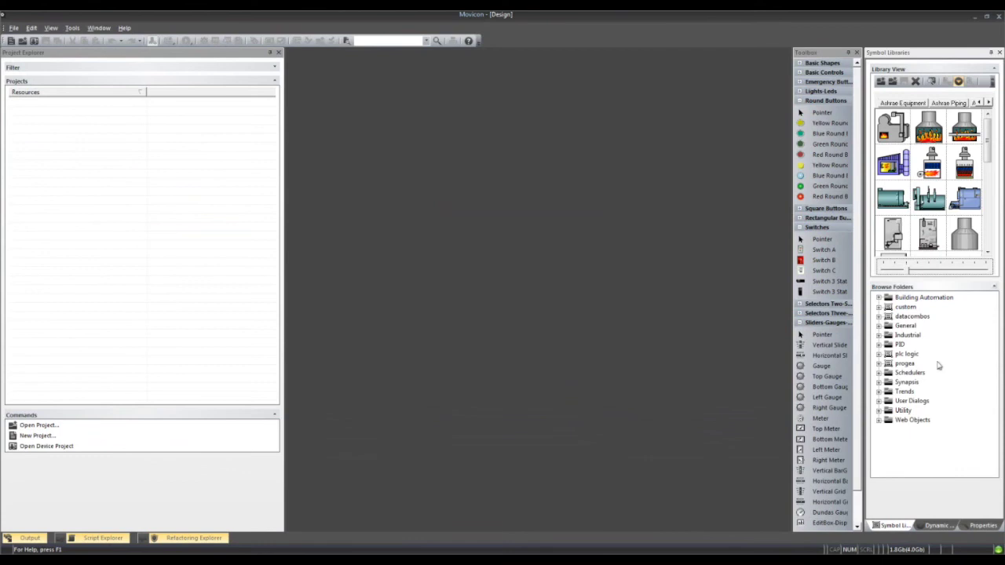
left_click(879, 336)
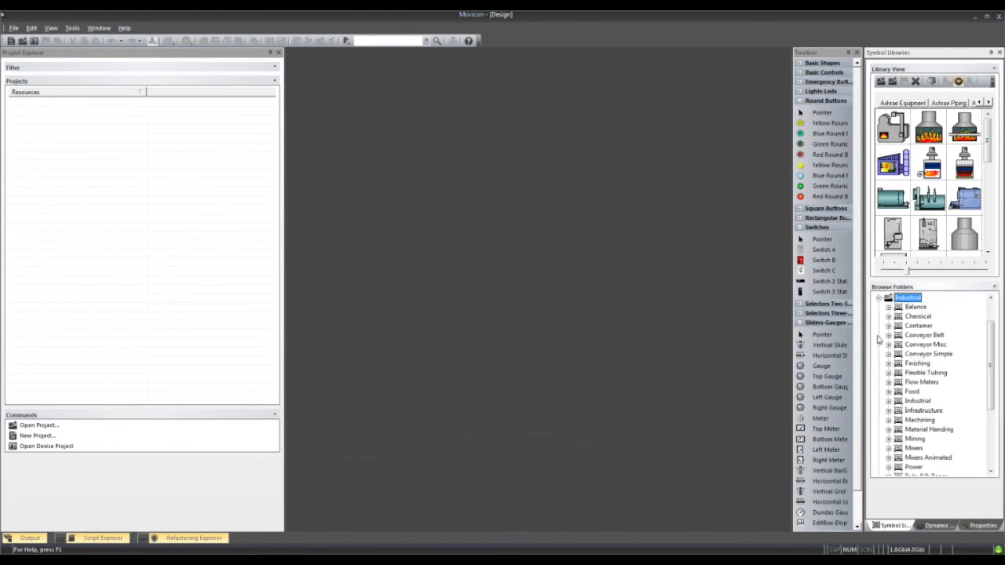
left_click(917, 317)
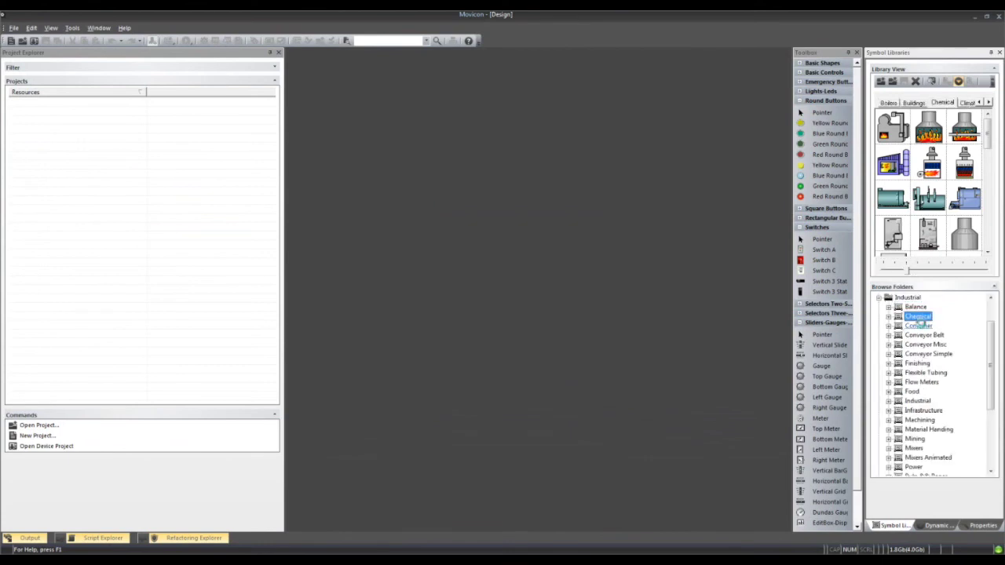
left_click(919, 365)
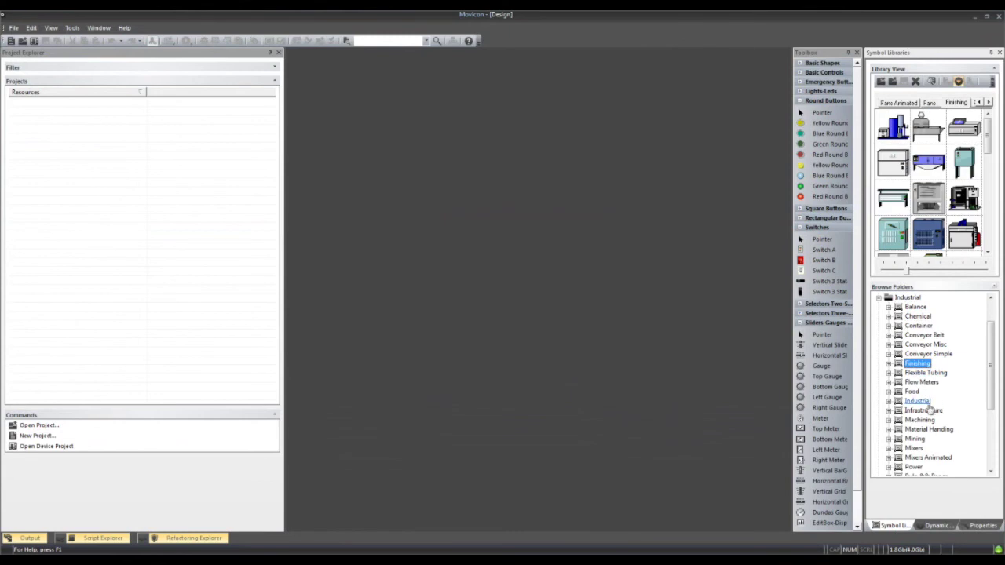
left_click(920, 400)
left_click(879, 298)
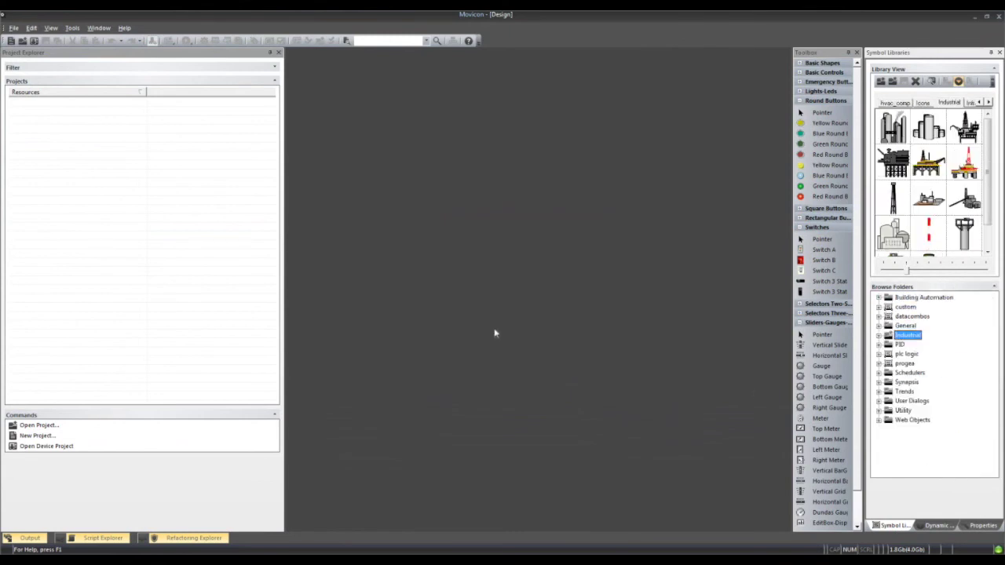
Float the Project Explorer, re-dock it on the left, and narrow it to widen the design area.
left_click_drag(196, 53, 381, 119)
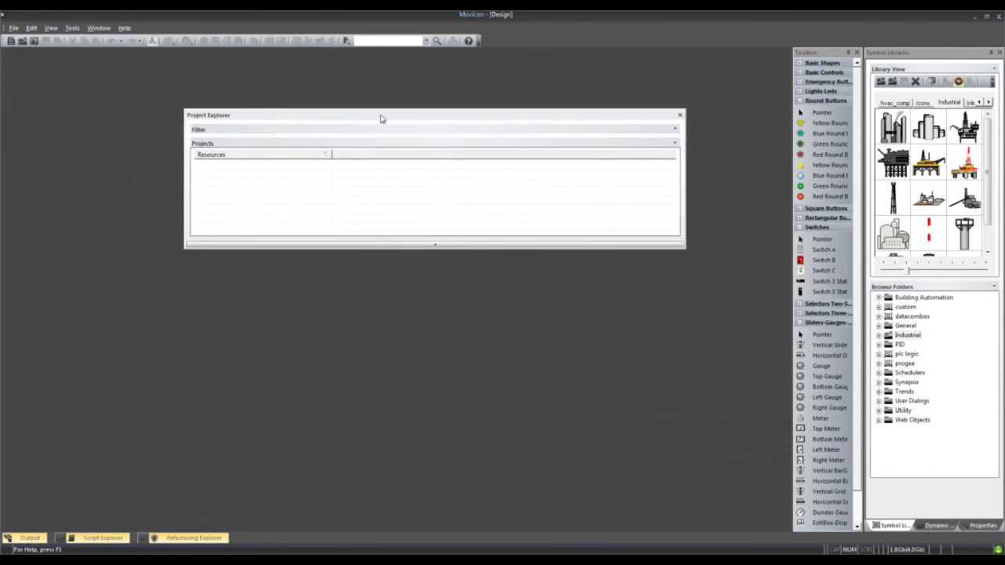
left_click_drag(429, 114, 361, 117)
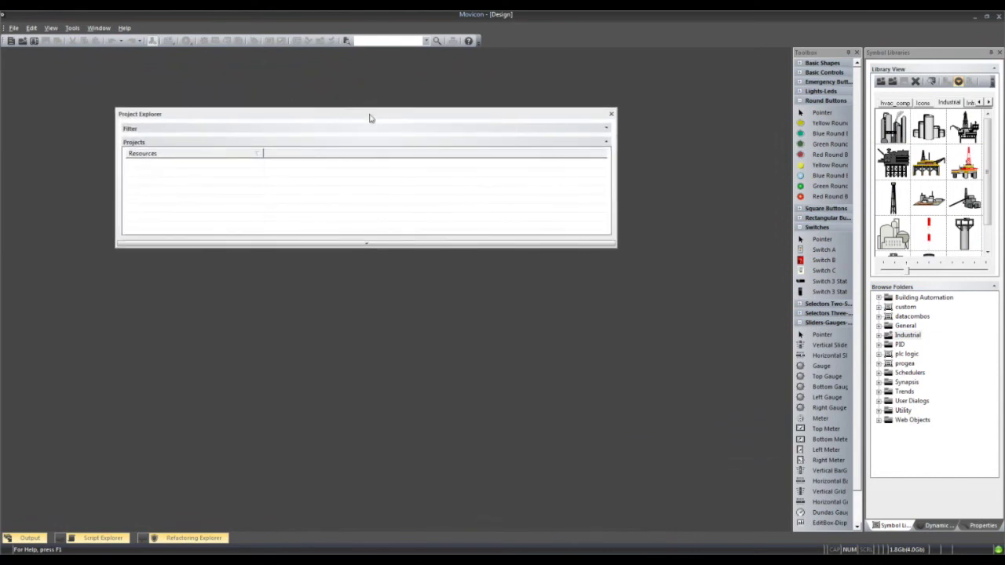
left_click_drag(371, 118, 15, 294)
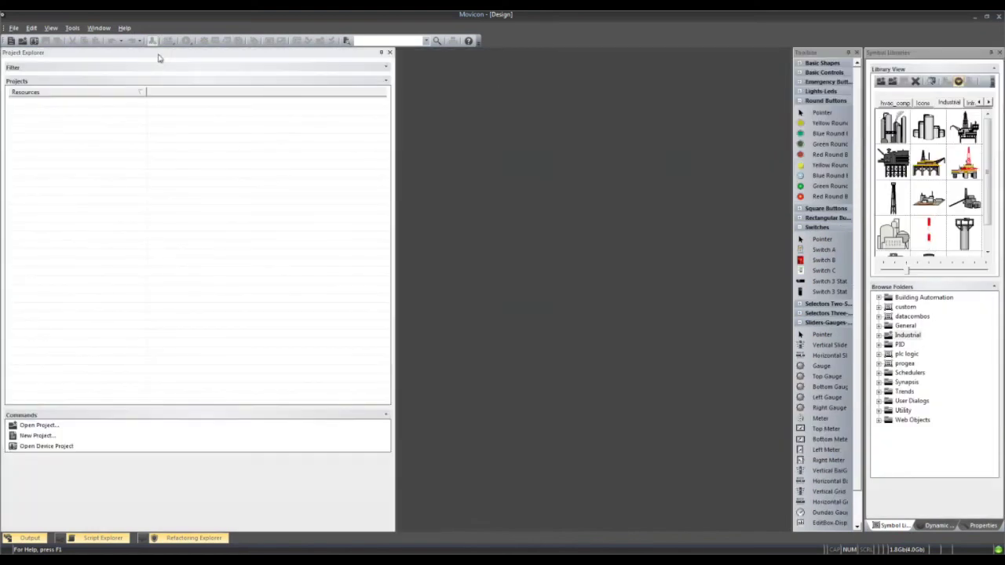
left_click_drag(159, 56, 260, 138)
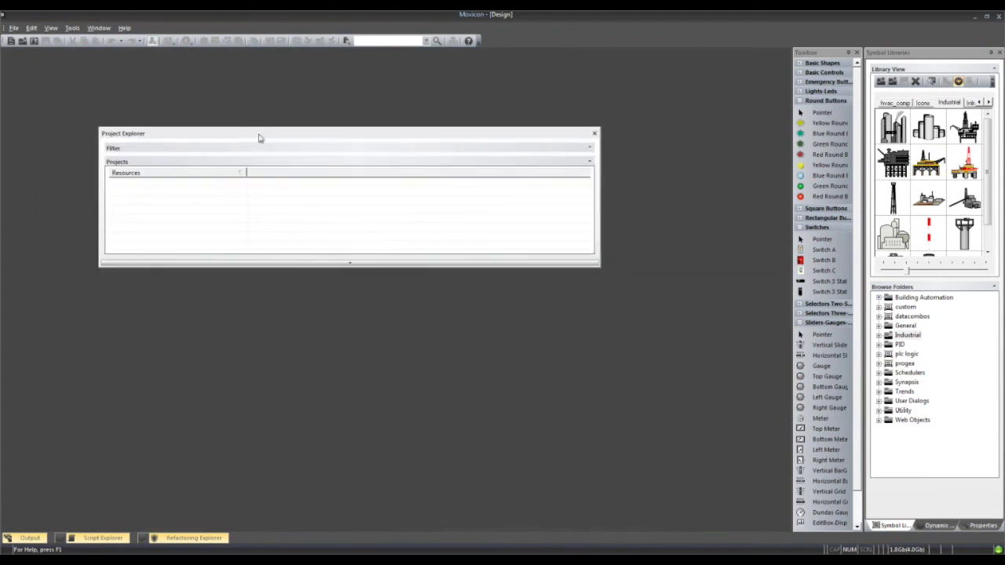
left_click_drag(339, 137, 293, 139)
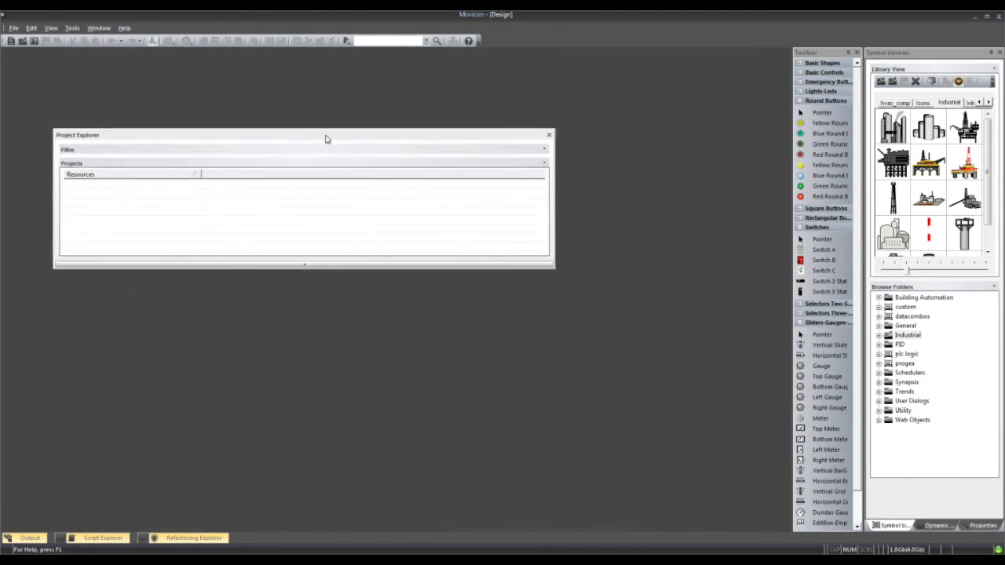
double_click(327, 138)
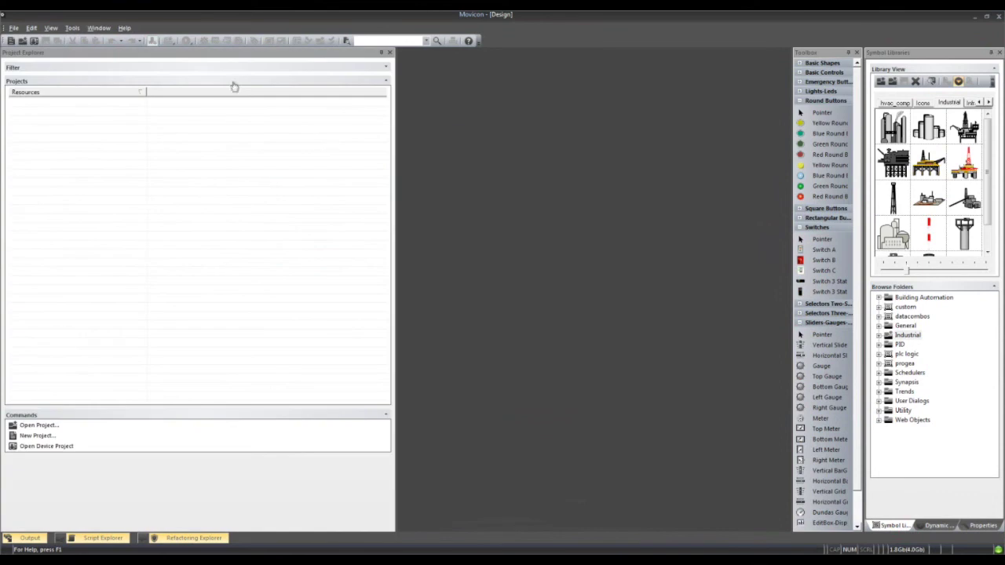
left_click_drag(396, 137, 164, 166)
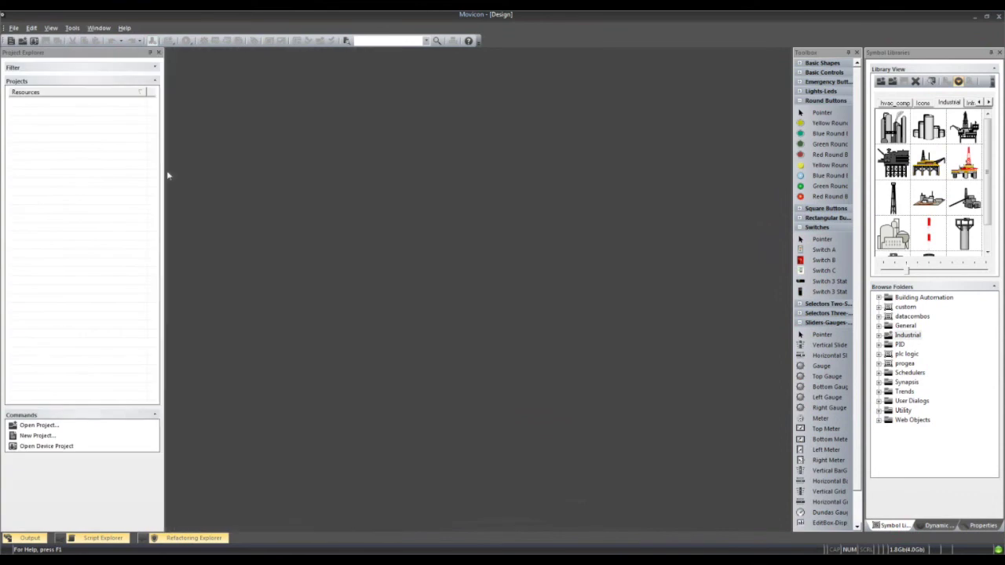
Turn on the Formatting and Aligning toolbars from the View menu.
left_click(52, 28)
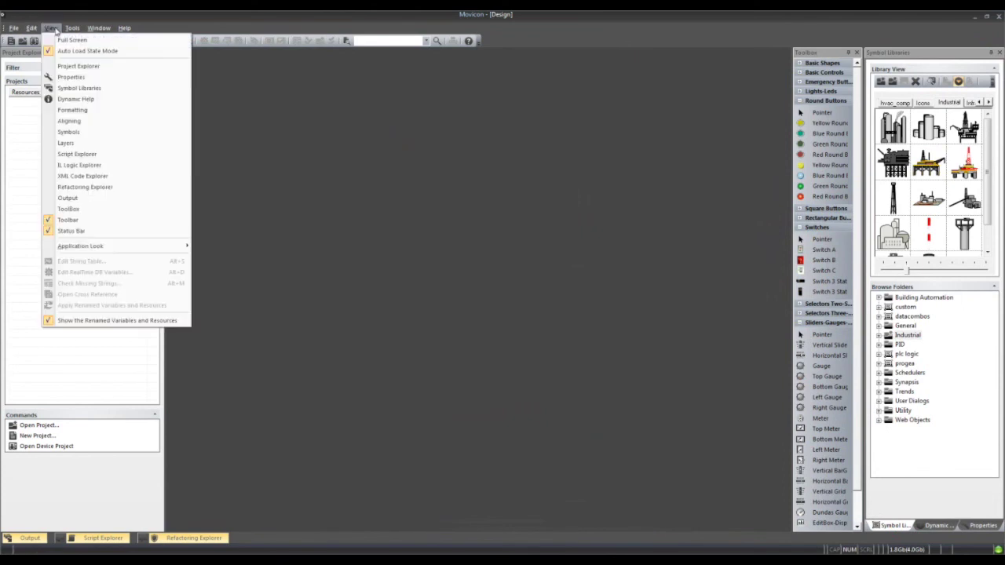
left_click(72, 110)
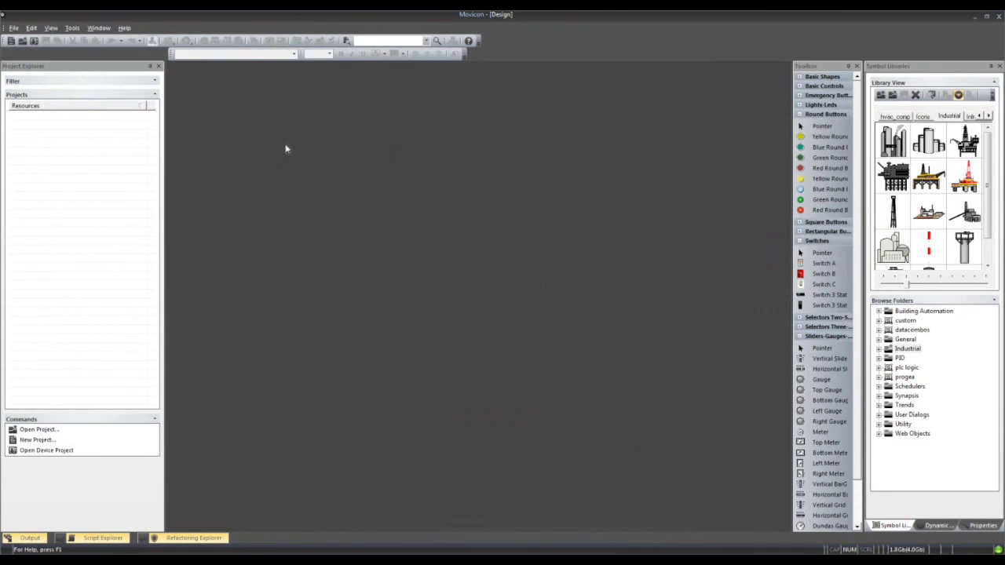
left_click(51, 27)
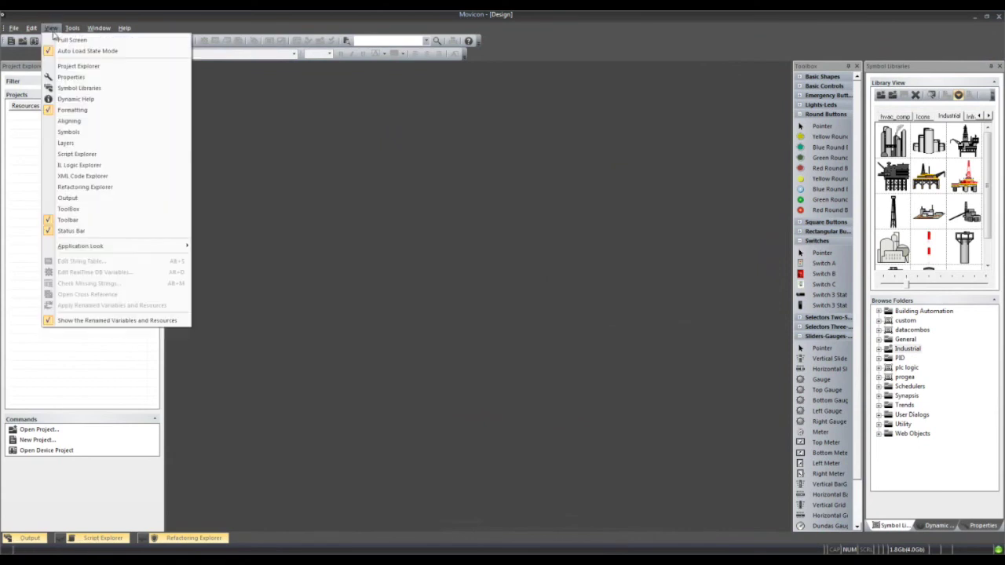
left_click(110, 120)
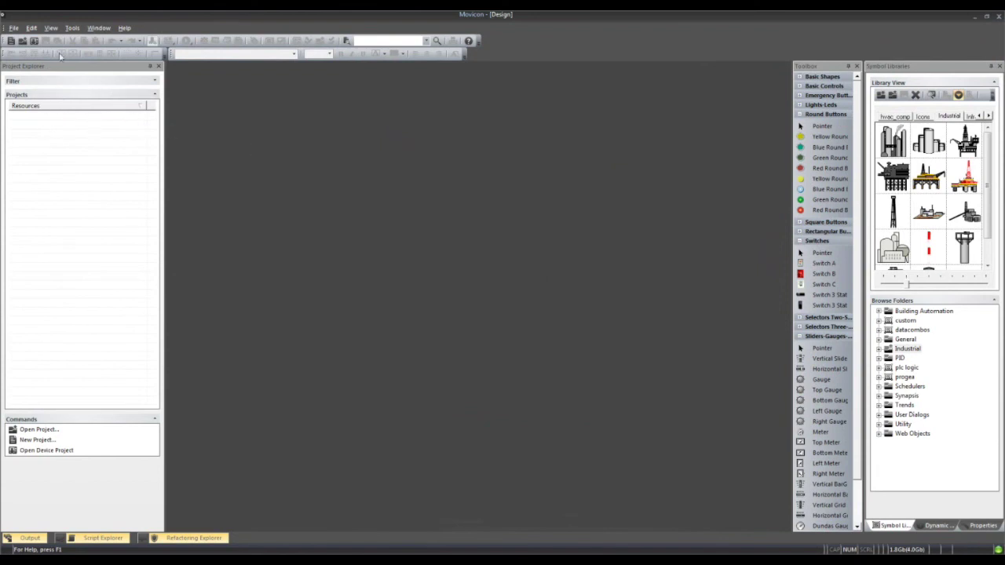
Show the Symbols and Layers toolbars and dock both into the upper toolbar rows.
left_click(50, 28)
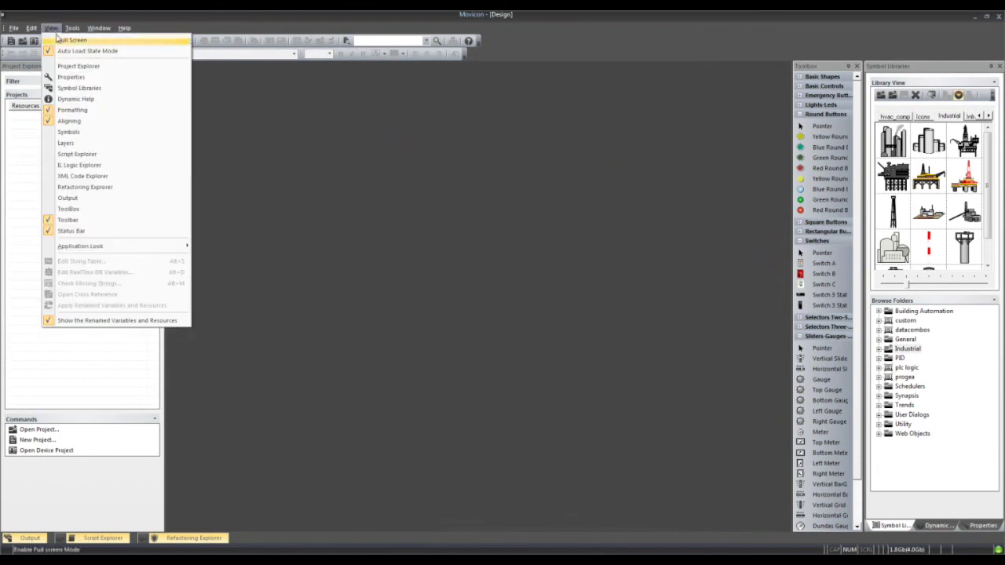
left_click(99, 138)
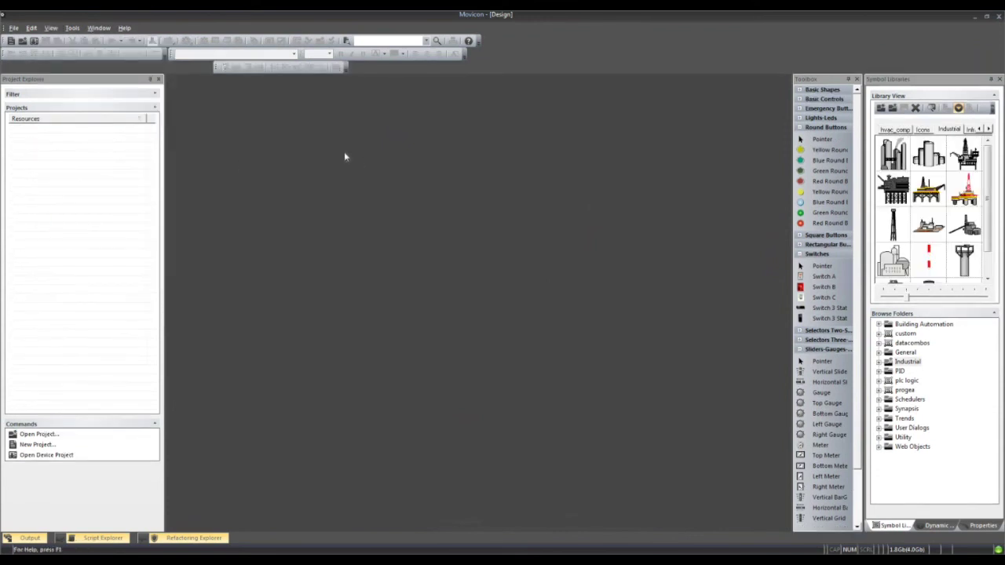
left_click_drag(213, 68, 479, 57)
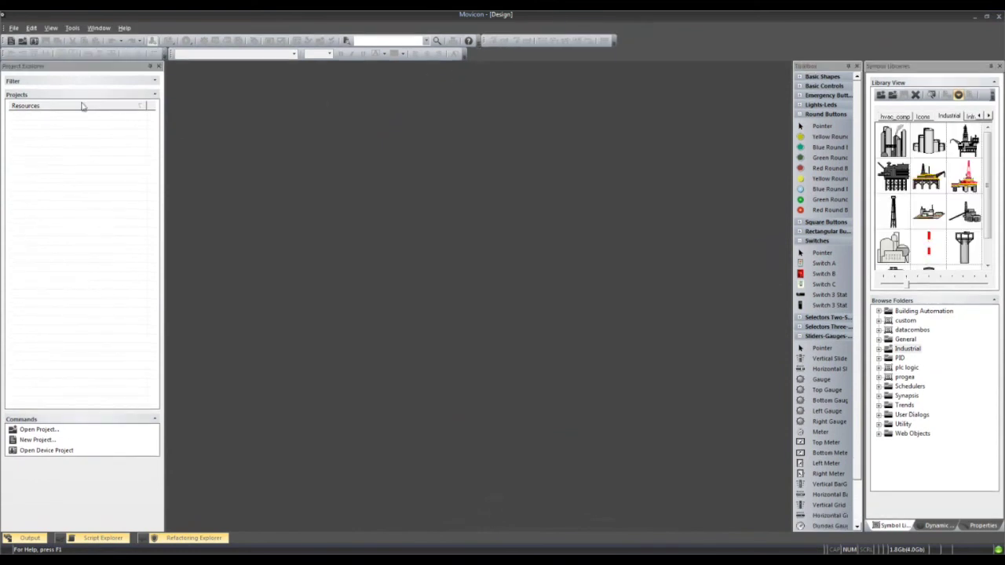
left_click(54, 29)
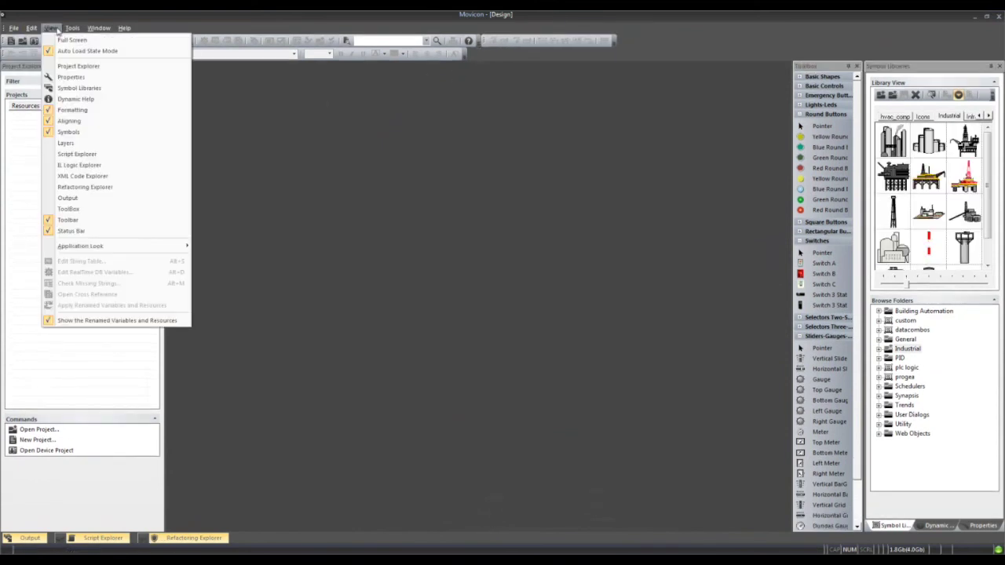
left_click(81, 144)
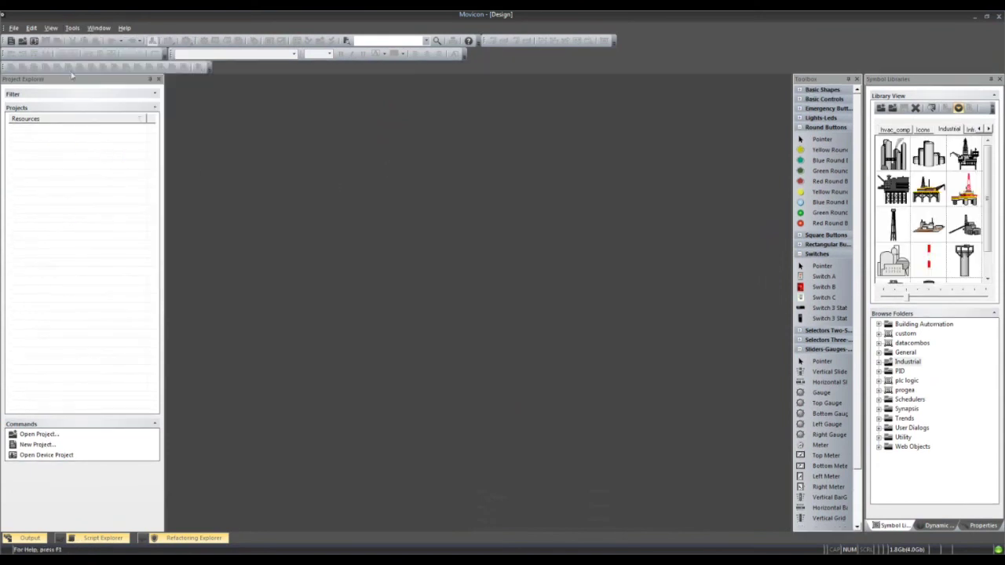
left_click_drag(4, 66, 474, 49)
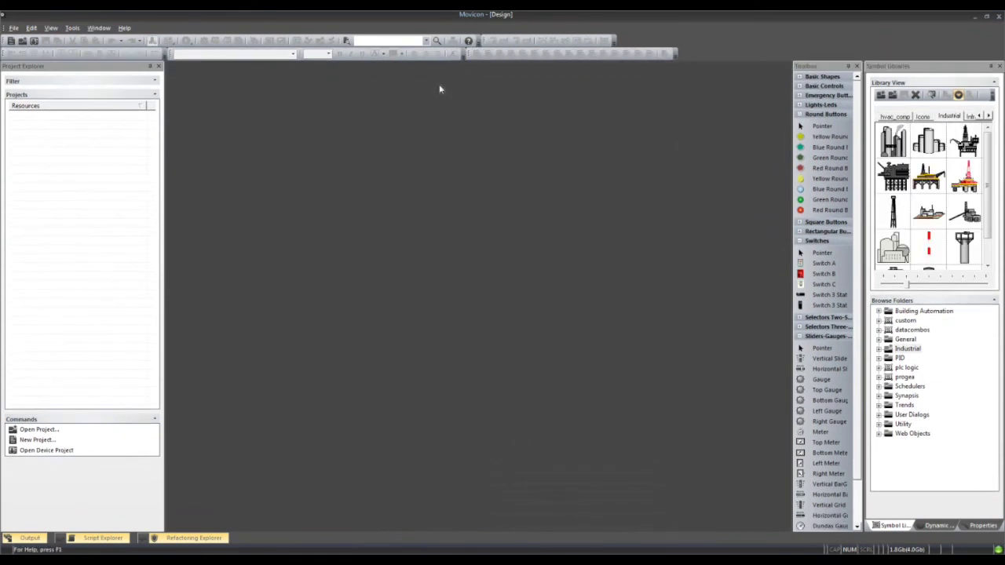